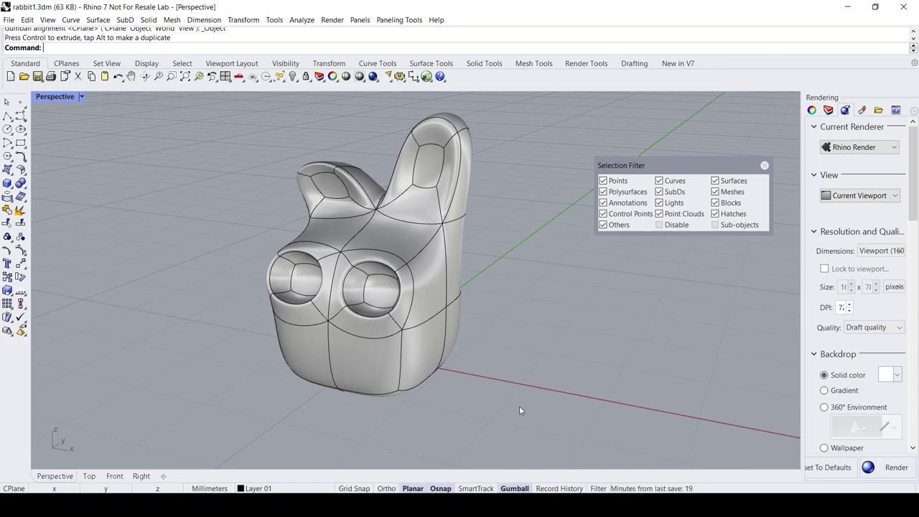
- Examine the rabbit SubD model from several angles and distances
right_drag(468, 399, 400, 359)
scroll(454, 397, down, 2)
scroll(450, 390, up, 4)
scroll(492, 382, down, 5)
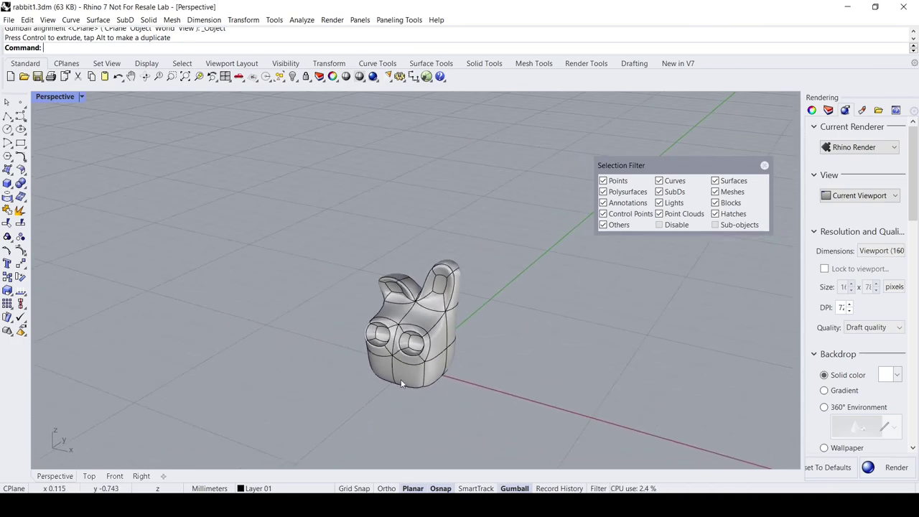
scroll(400, 373, up, 5)
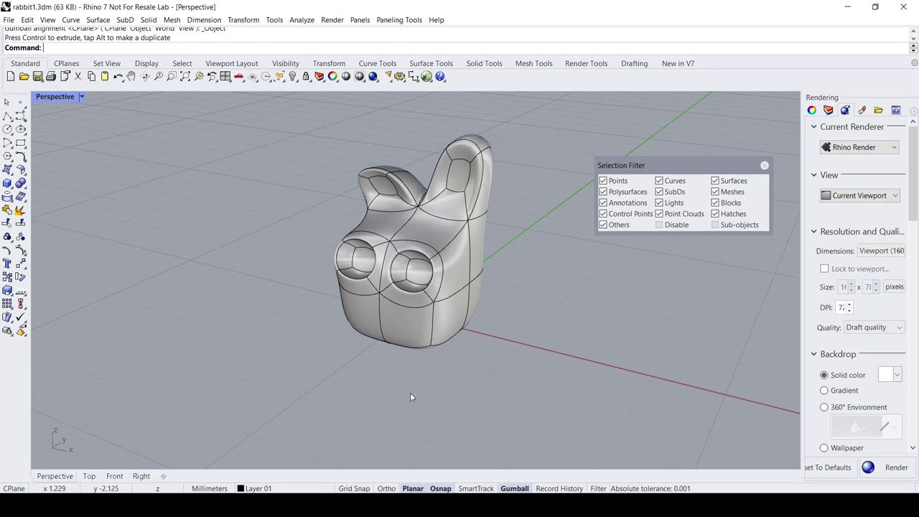
scroll(322, 353, down, 2)
right_drag(323, 354, 307, 324)
scroll(288, 313, up, 2)
scroll(289, 314, up, 5)
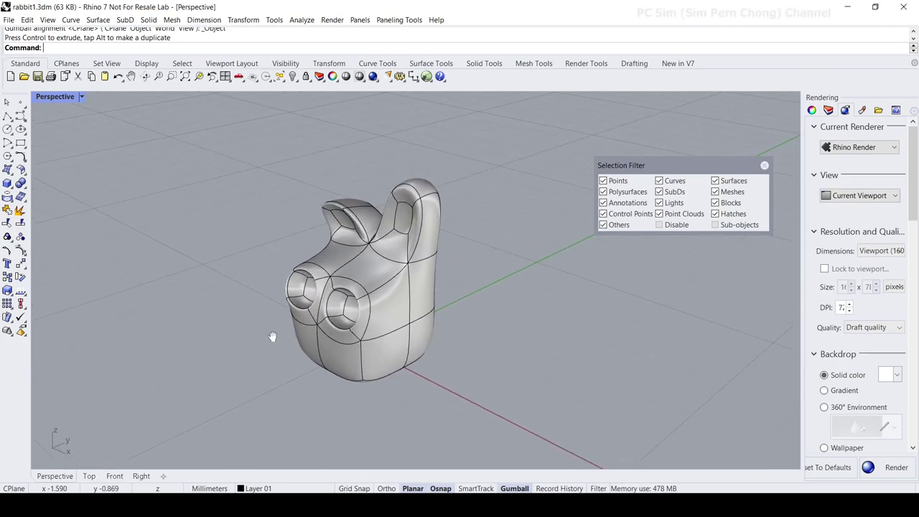
scroll(288, 298, down, 4)
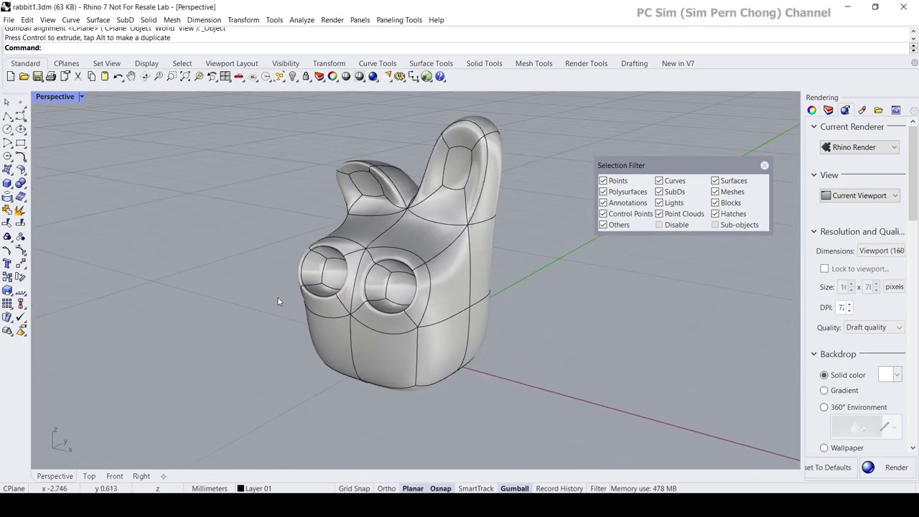
right_drag(279, 306, 279, 313)
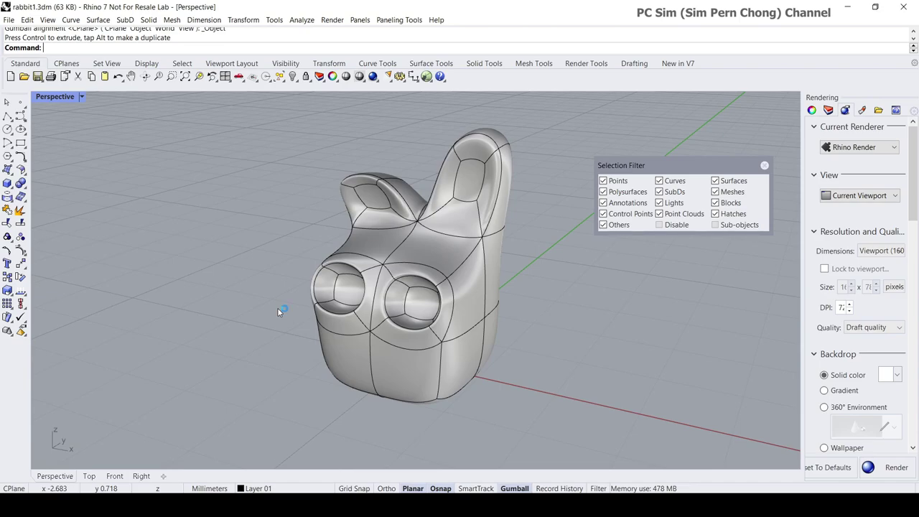
right_drag(277, 312, 222, 279)
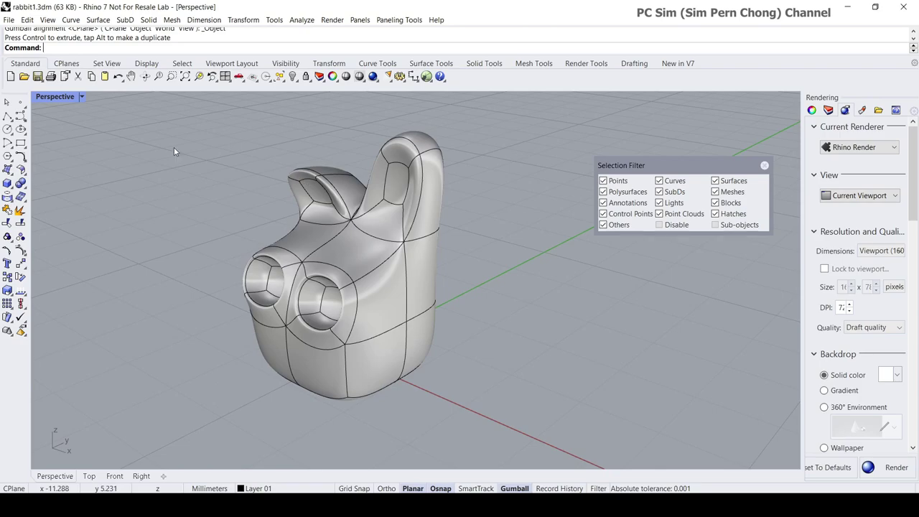
- Create a solid bounding box around the rabbit in world coordinates using the BoundingBox command
text(BoundingBox)
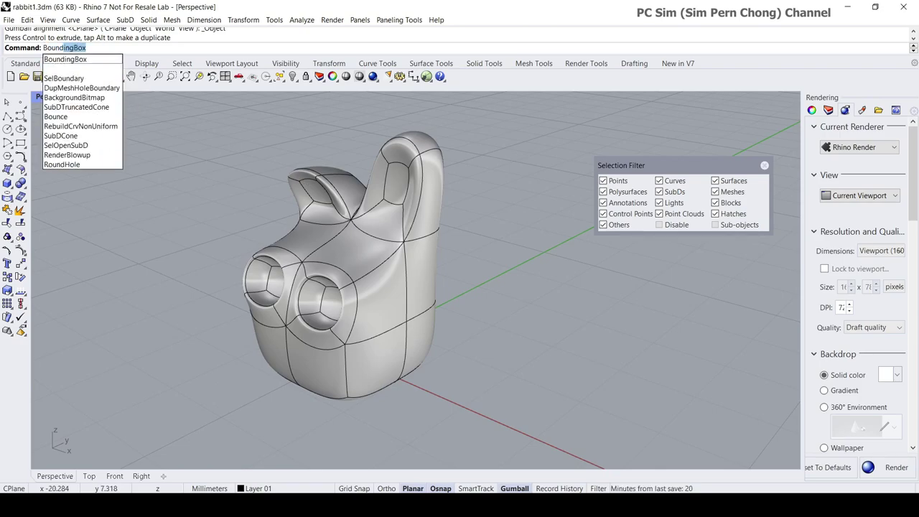
key(Return)
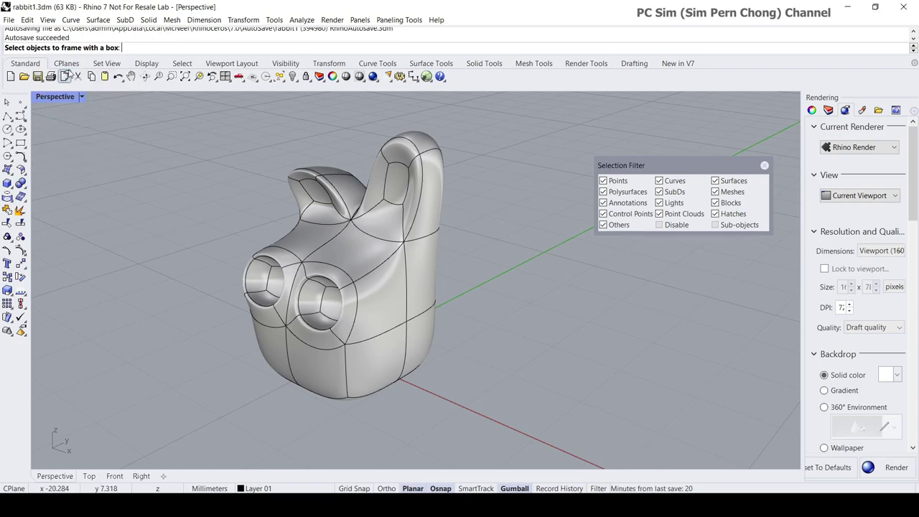
click(325, 240)
key(Return)
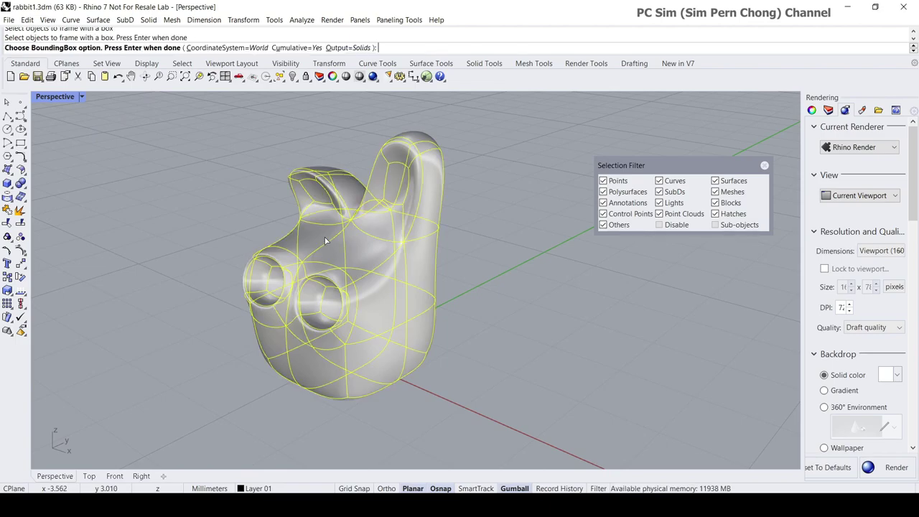
key(Return)
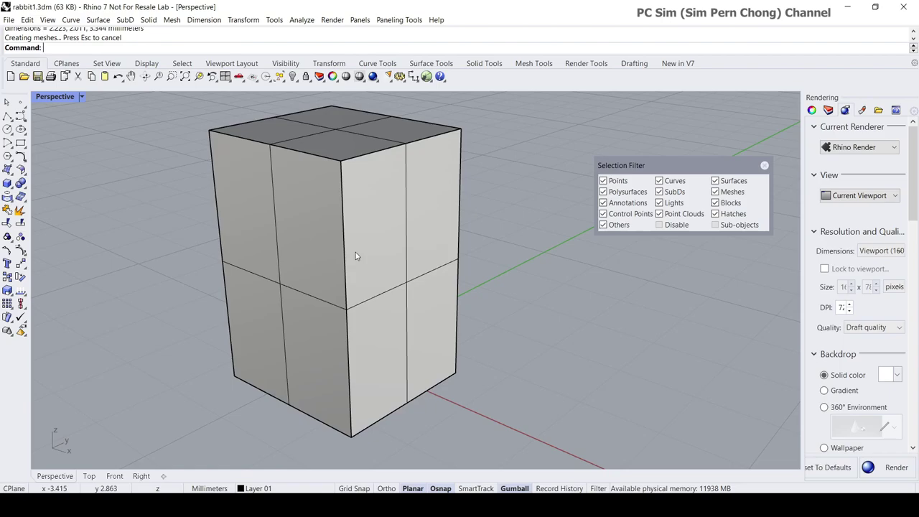
- Set the Perspective viewport's display mode to Ghosted and orbit to a frontal view of the boxed rabbit
right_drag(458, 287, 479, 290)
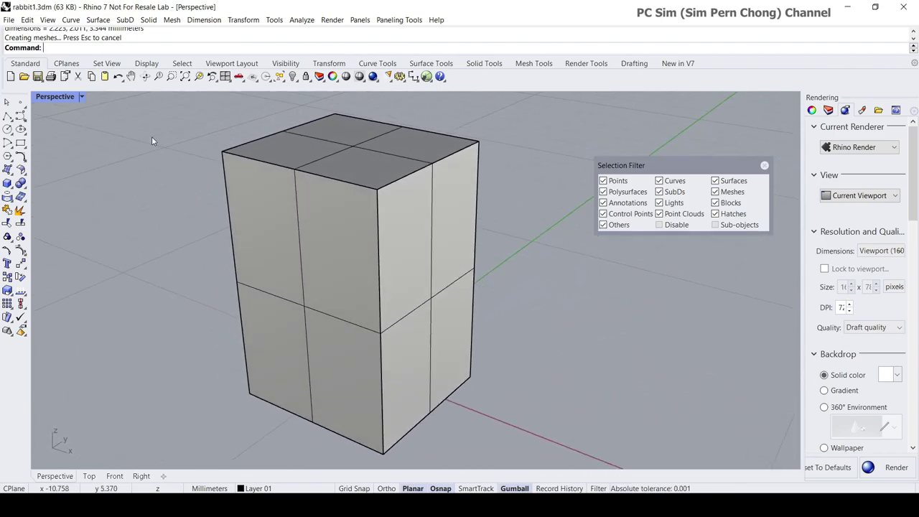
click(62, 96)
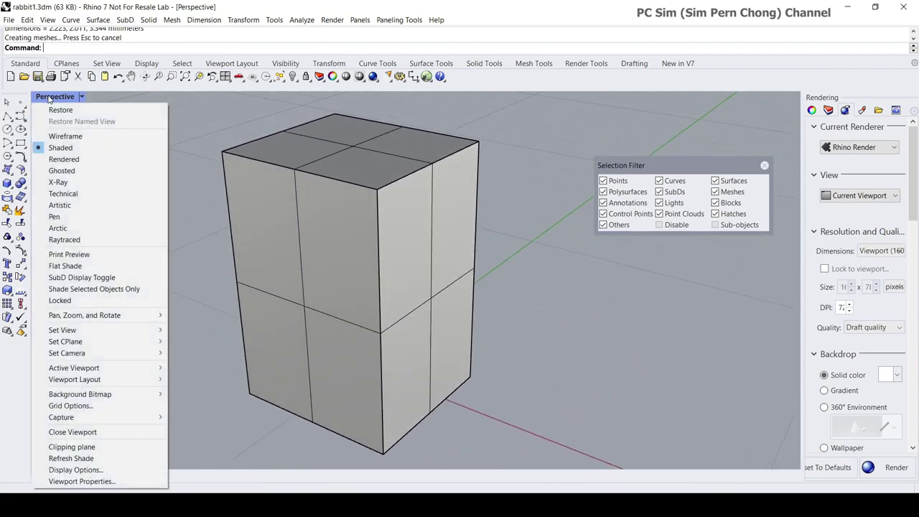
click(62, 170)
right_drag(103, 198, 216, 216)
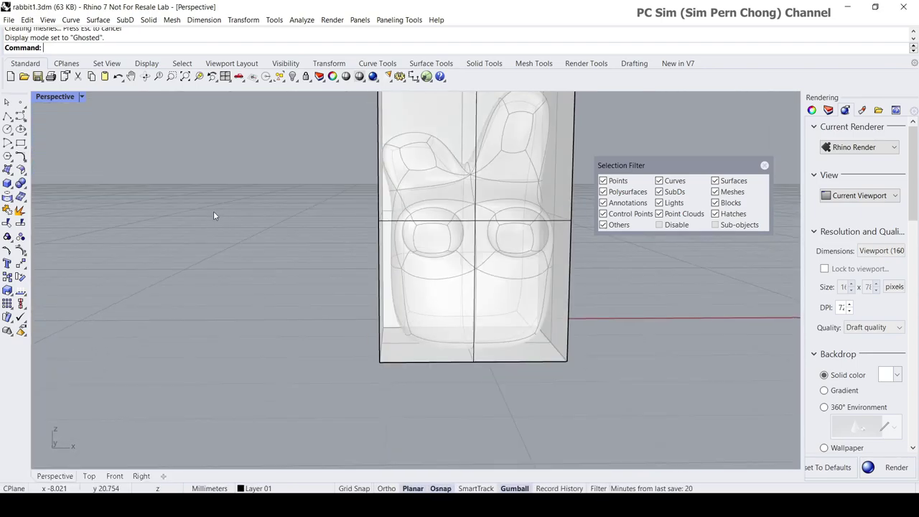
- Maximize the Front viewport and set its display mode to Ghosted
double_click(38, 98)
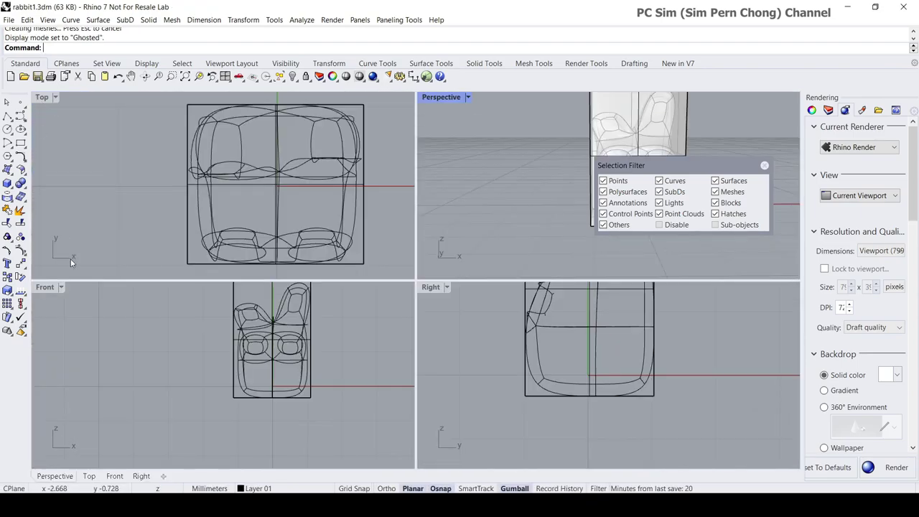
double_click(46, 286)
scroll(365, 273, down, 1)
right_drag(365, 274, 185, 339)
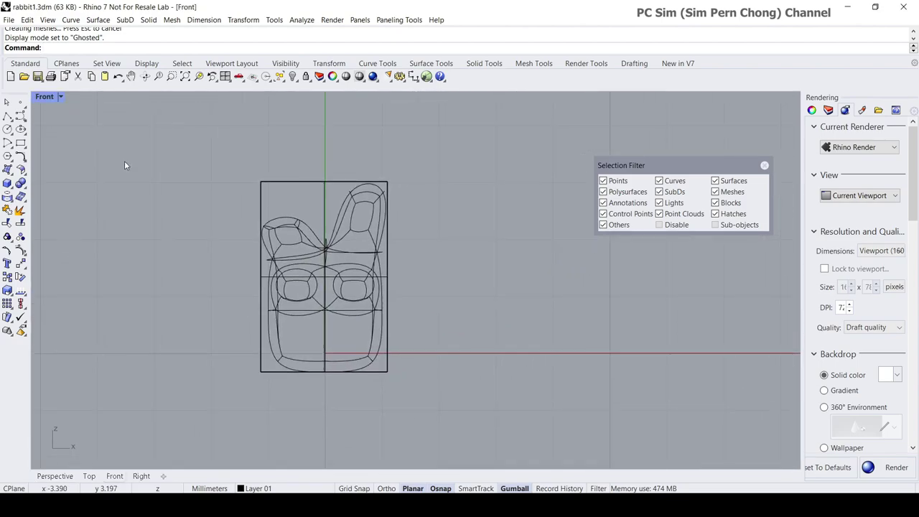
click(43, 99)
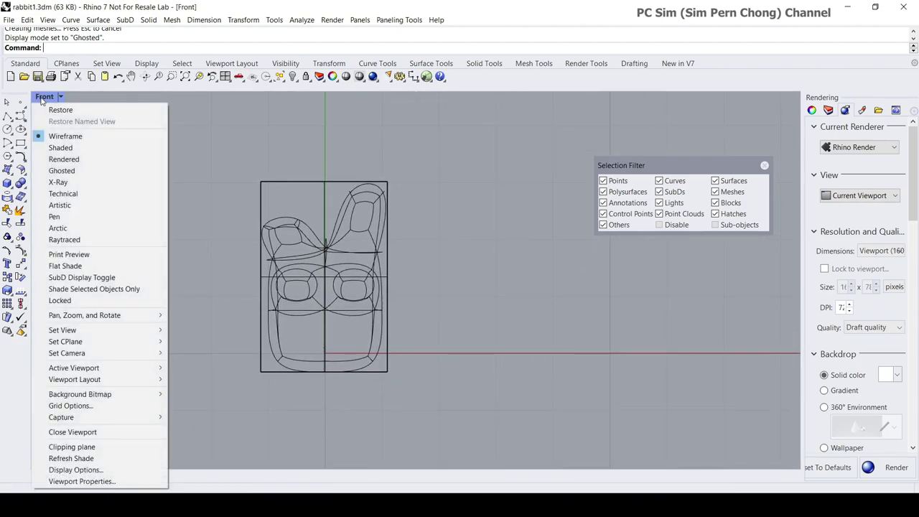
click(62, 171)
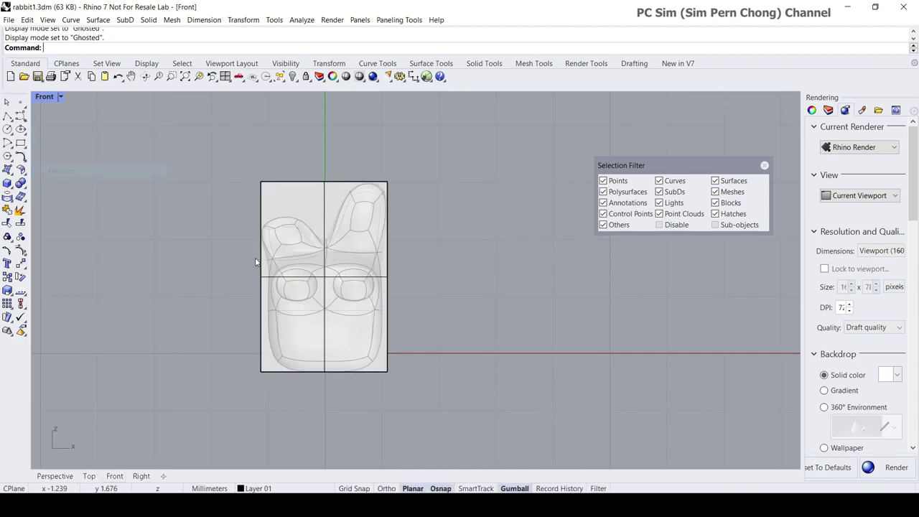
- Examine how the bounding box encloses the rabbit in the Front view and in the maximized Perspective view
scroll(257, 262, up, 5)
right_drag(206, 227, 211, 191)
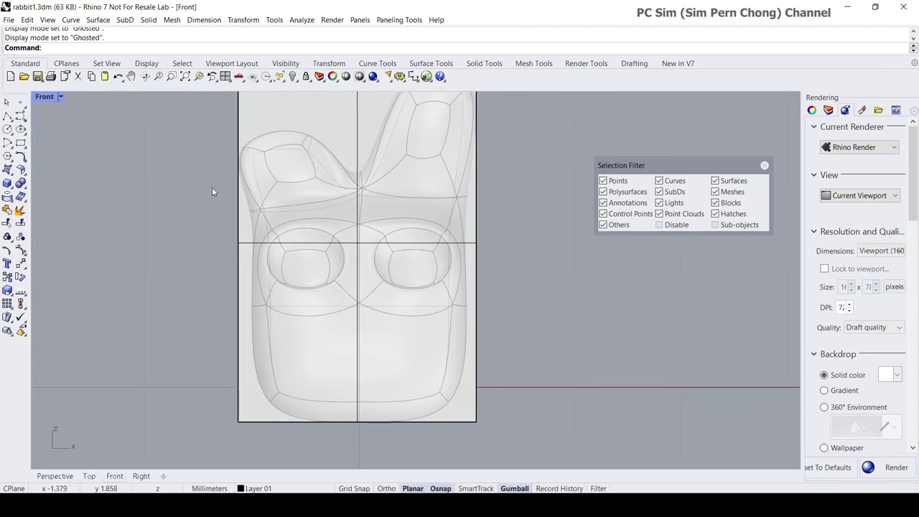
scroll(244, 216, up, 4)
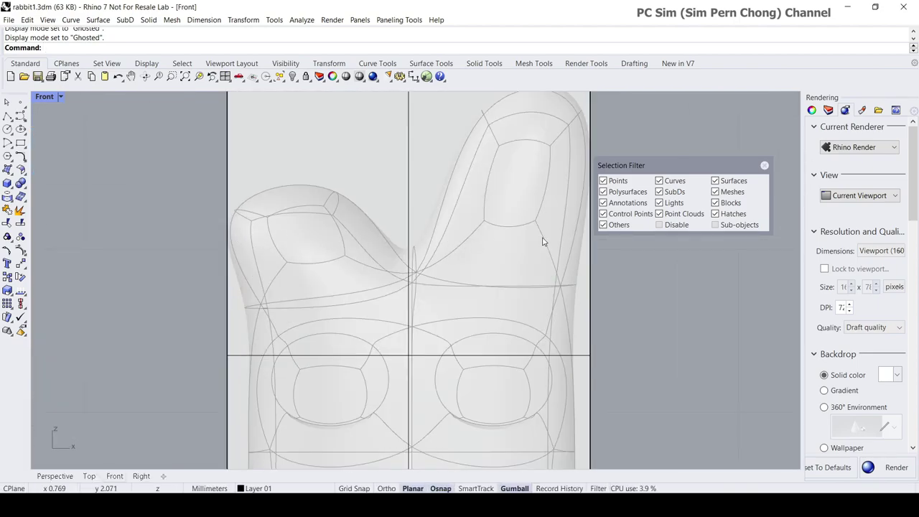
scroll(570, 237, down, 4)
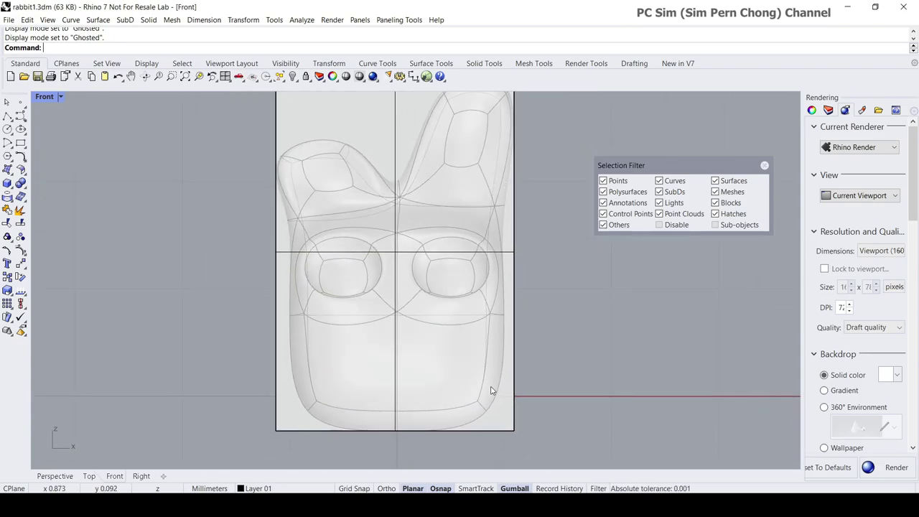
scroll(488, 384, down, 1)
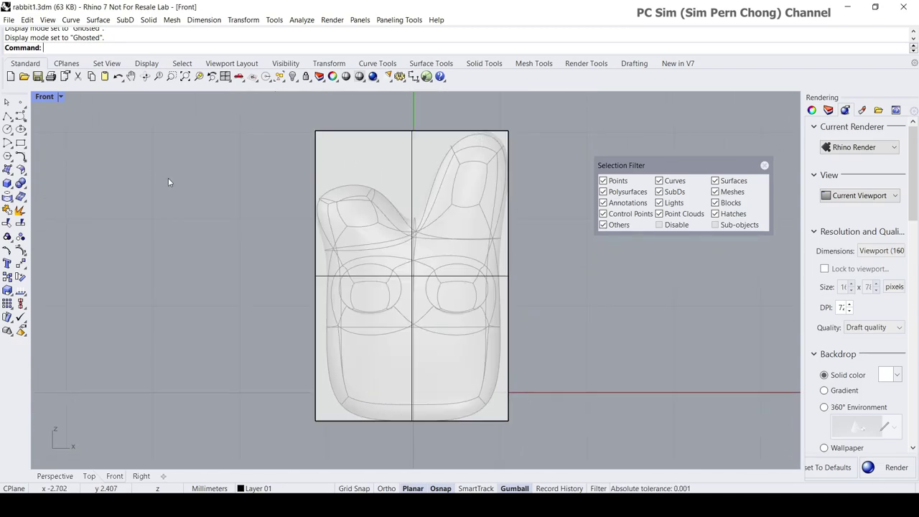
double_click(40, 98)
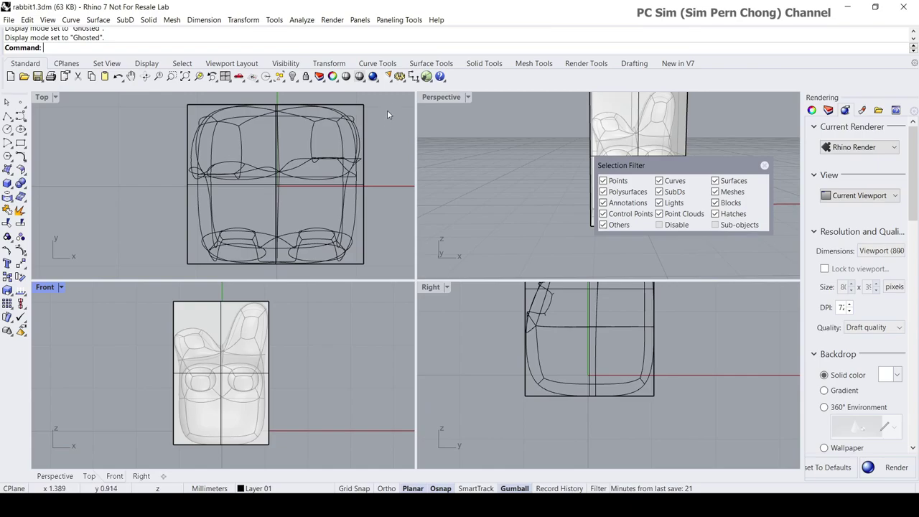
double_click(434, 97)
scroll(431, 178, down, 6)
right_drag(431, 179, 363, 268)
scroll(365, 249, up, 5)
scroll(364, 267, up, 4)
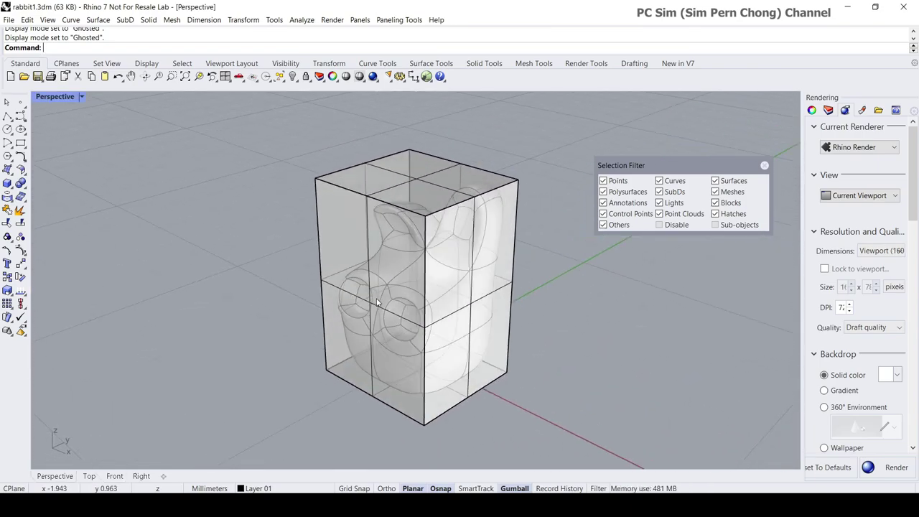
scroll(376, 297, down, 4)
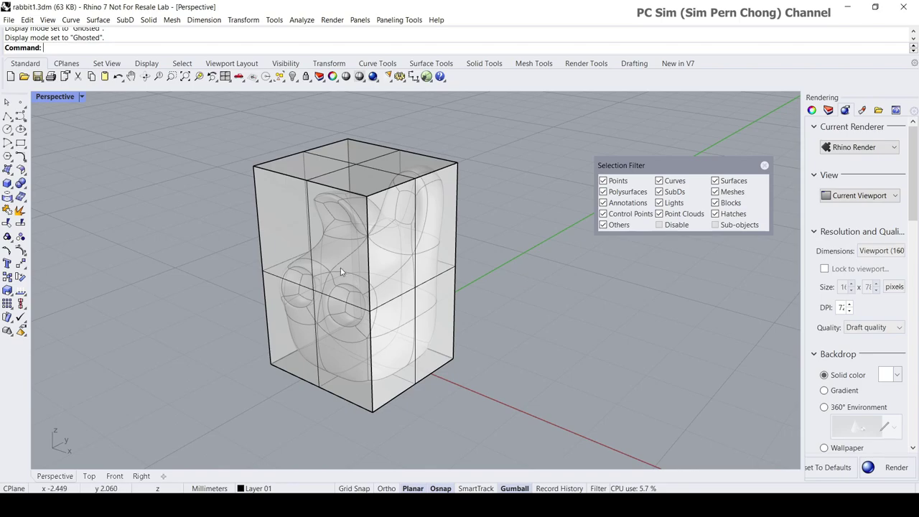
- Group the rabbit and its bounding box together
click(27, 20)
mouse_move(65, 194)
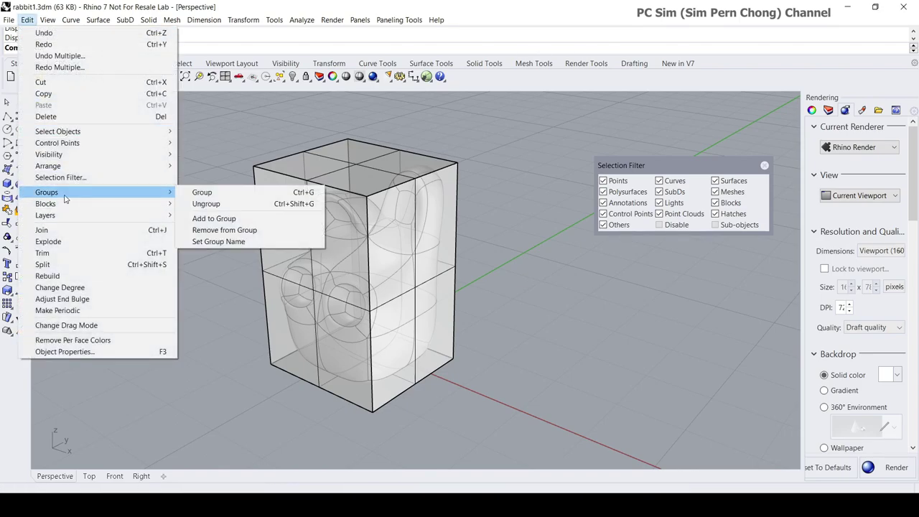
click(202, 193)
drag(188, 103, 550, 441)
key(Return)
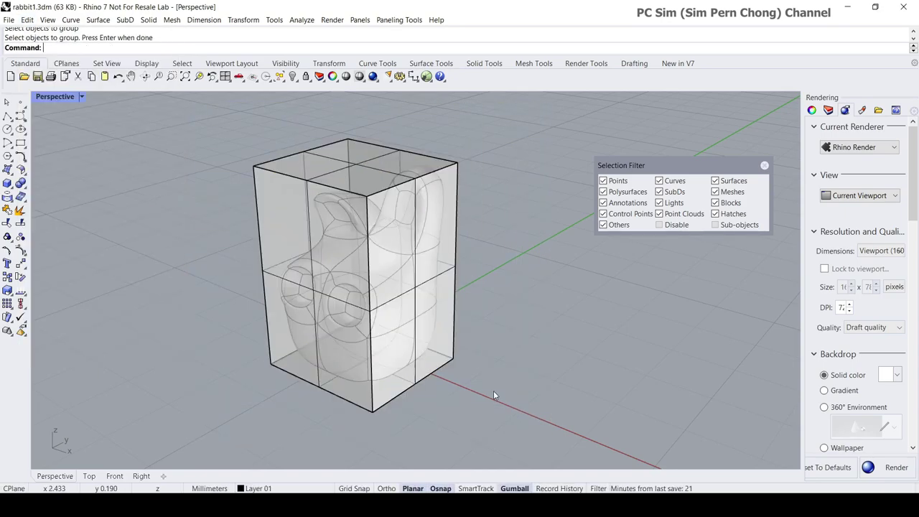
- Select the grouped rabbit and box, undo a trial planar move, and move the group along the positive Y axis away from the origin
scroll(488, 388, down, 3)
shift+right_drag(481, 390, 486, 345)
click(433, 306)
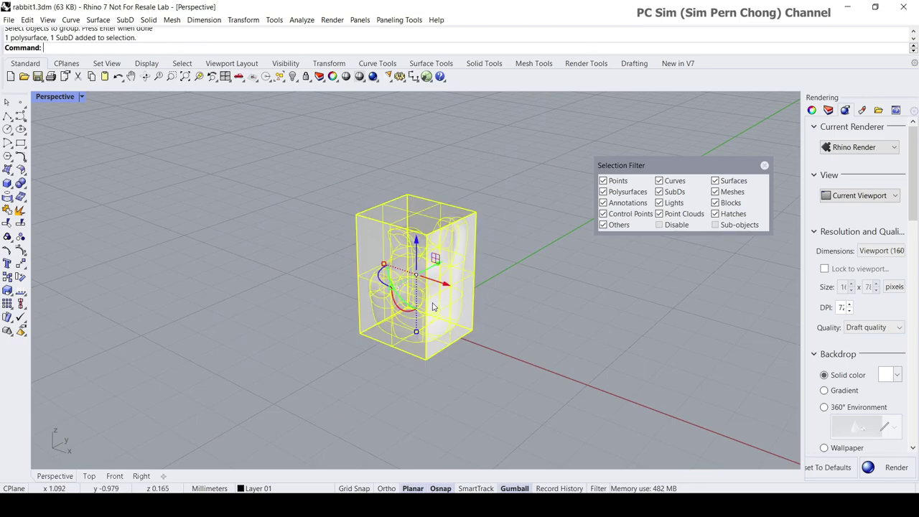
drag(436, 259, 508, 228)
key(ctrl+z)
right_drag(510, 251, 410, 288)
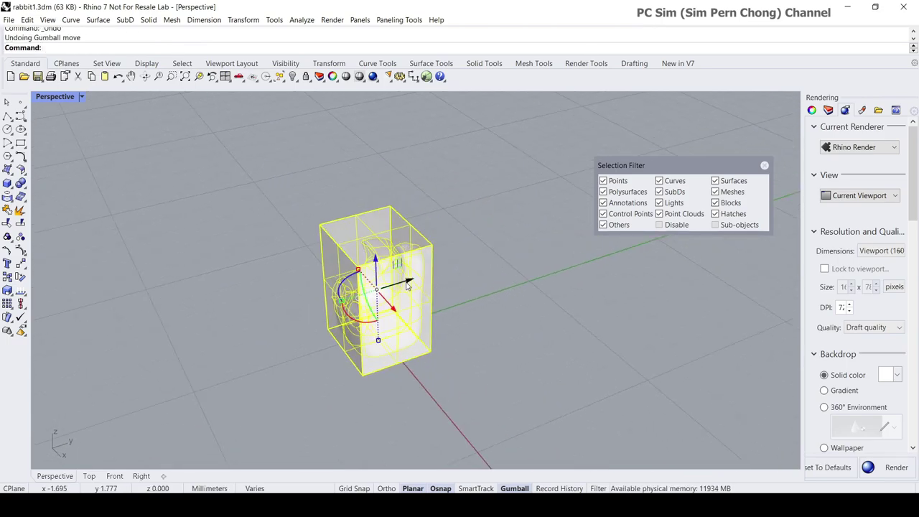
drag(407, 290, 531, 242)
scroll(449, 341, down, 5)
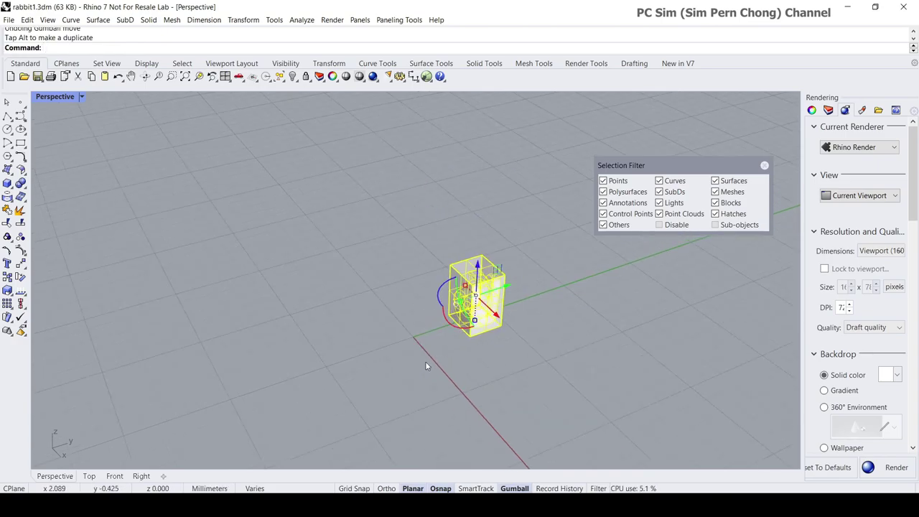
click(425, 361)
right_drag(425, 361, 432, 338)
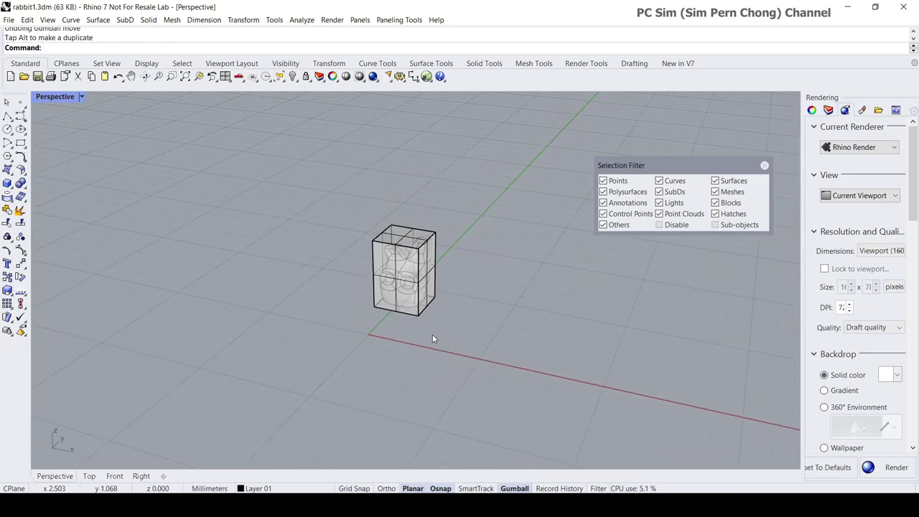
- Draw a straight 30 mm polyline along the X axis from -15,0 to 15,0 with Grid Snap enabled
right_drag(355, 345, 320, 284)
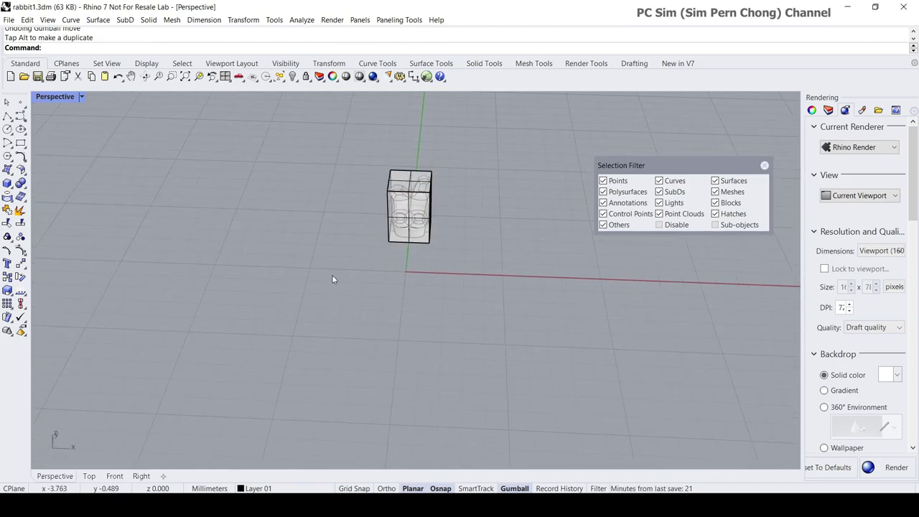
scroll(332, 277, down, 4)
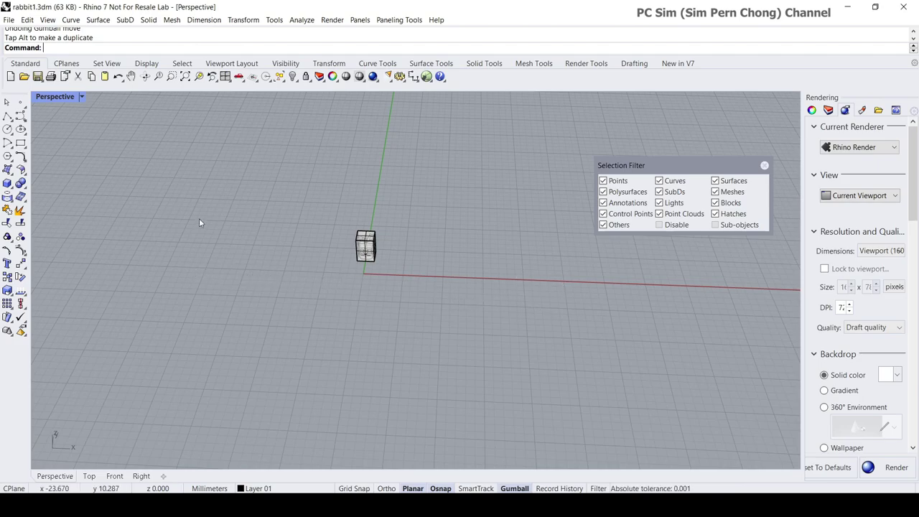
click(7, 117)
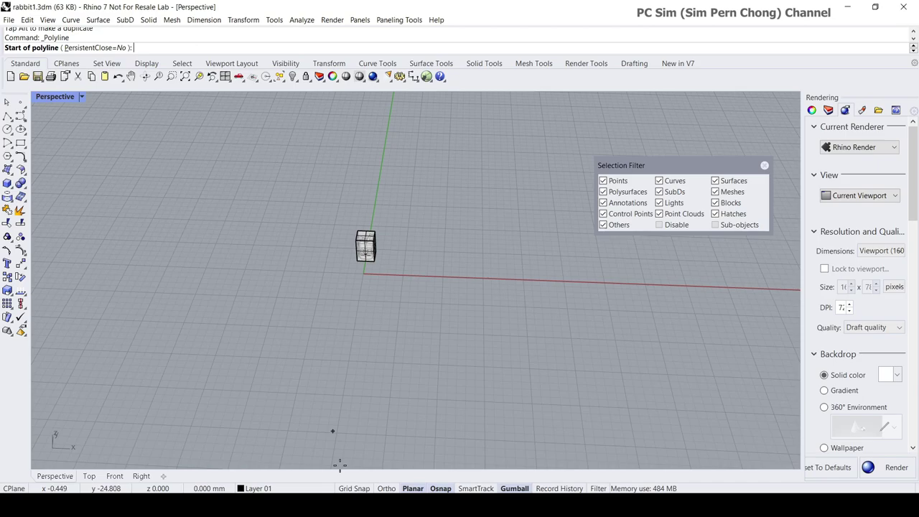
click(360, 489)
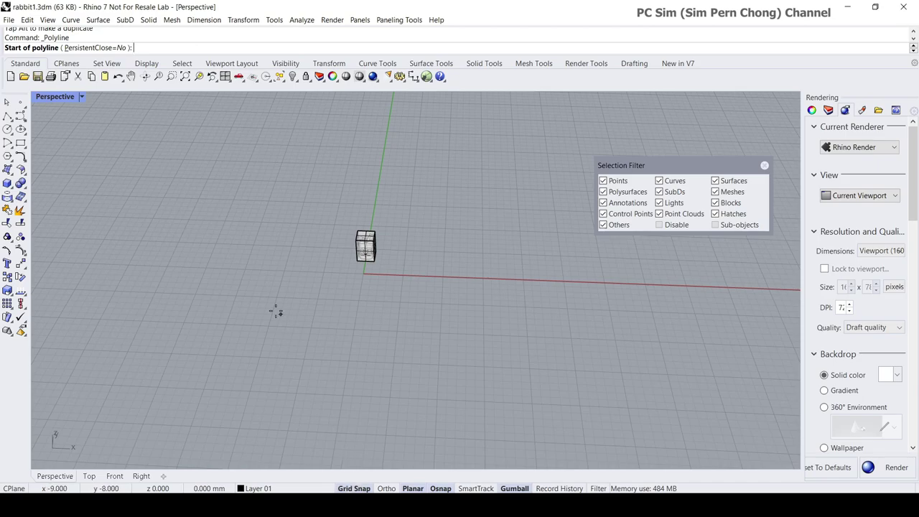
click(244, 270)
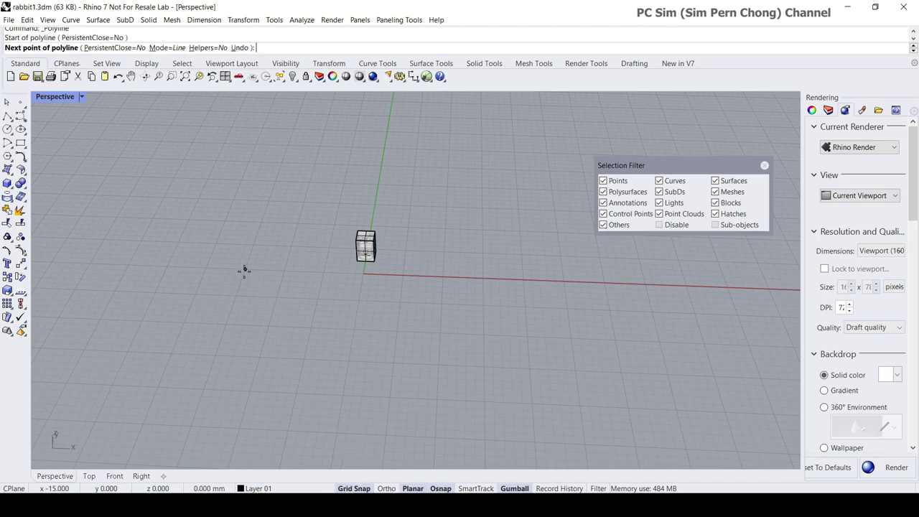
click(481, 278)
right_click(481, 278)
- Add an aligned dimension between the two ends of the line, placed well in front of it on the ground plane
right_drag(462, 297, 333, 312)
scroll(340, 264, up, 7)
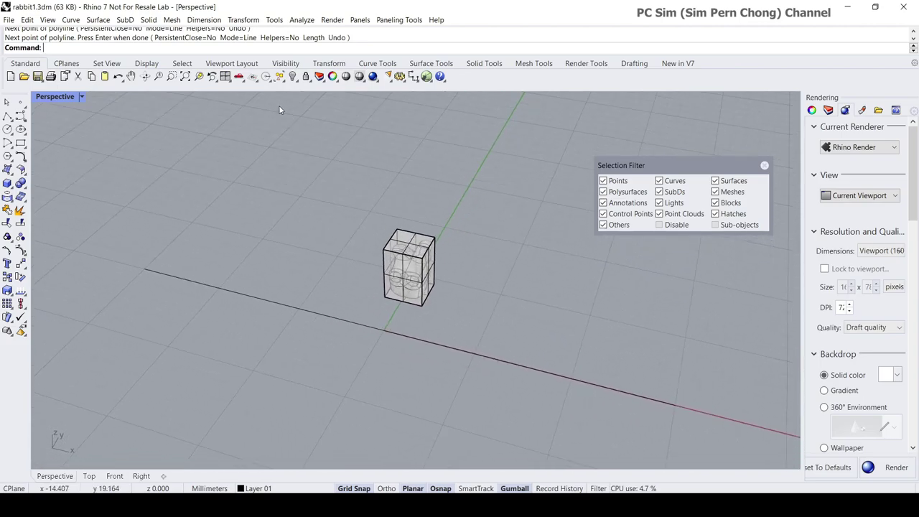
click(207, 22)
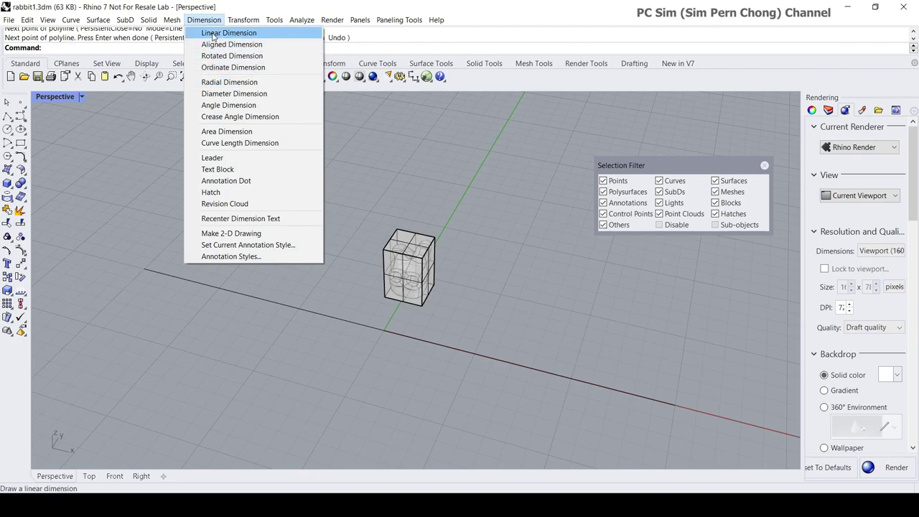
click(216, 44)
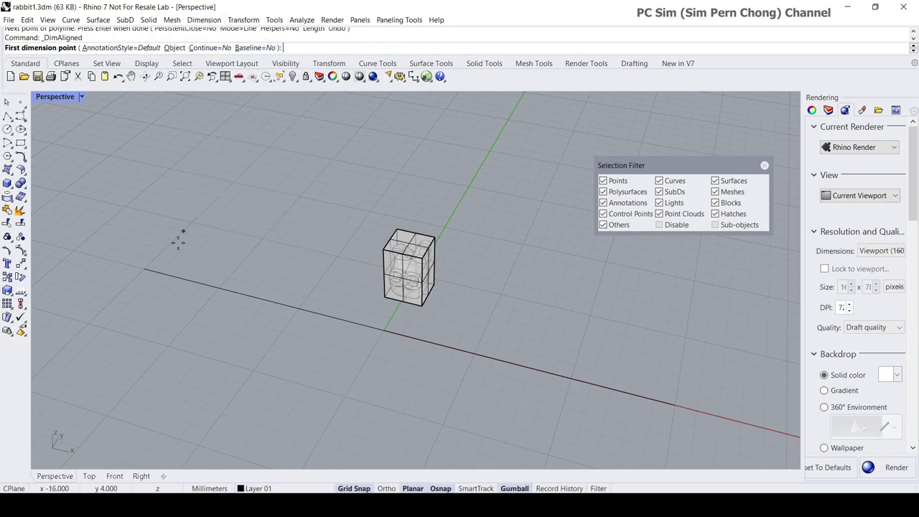
click(144, 269)
click(672, 406)
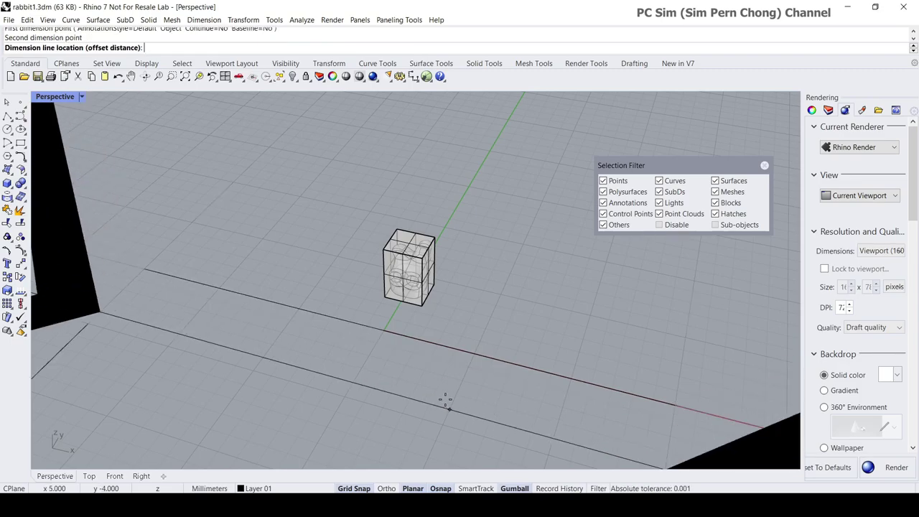
scroll(445, 399, down, 5)
scroll(442, 344, down, 5)
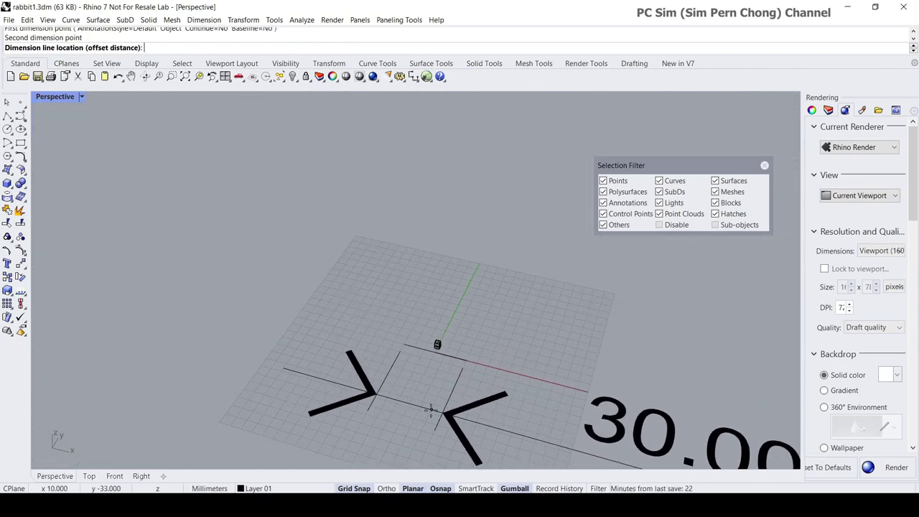
click(447, 408)
- Examine the aligned dimension's text and compare the grouped rabbit and box with the line
scroll(447, 408, up, 6)
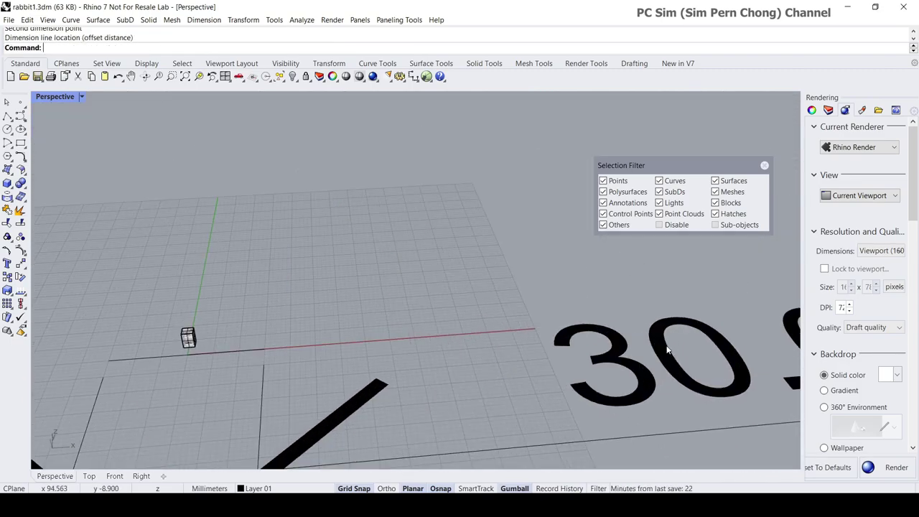
shift+right_drag(425, 346, 524, 338)
right_drag(637, 342, 633, 370)
scroll(628, 339, down, 5)
scroll(479, 352, up, 12)
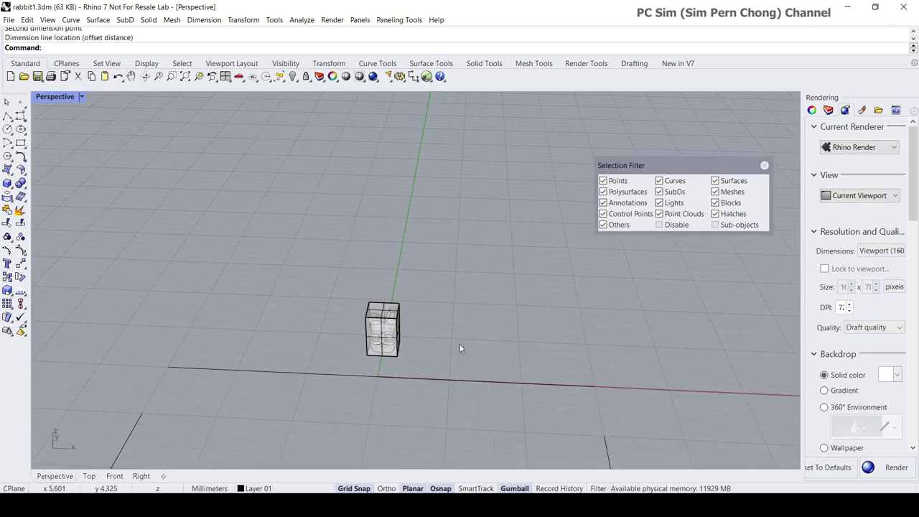
right_drag(460, 343, 436, 328)
shift+right_drag(436, 328, 400, 257)
scroll(422, 270, up, 4)
scroll(422, 270, down, 2)
- Try the Shaded display mode in the Perspective viewport, and set it to Wireframe
click(42, 99)
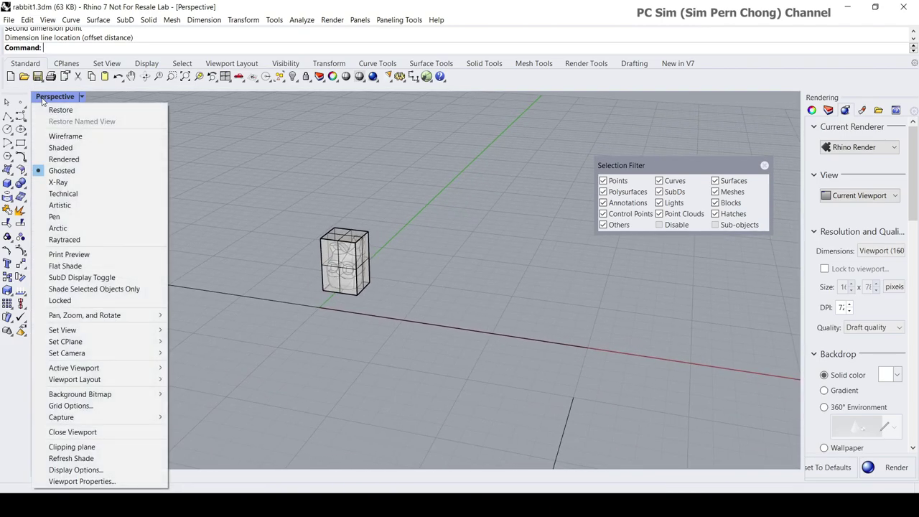
click(62, 148)
mouse_move(155, 209)
shift+right_down()
mouse_move(183, 223)
mouse_move(186, 199)
mouse_move(179, 211)
mouse_move(206, 225)
mouse_move(214, 253)
shift+right_up()
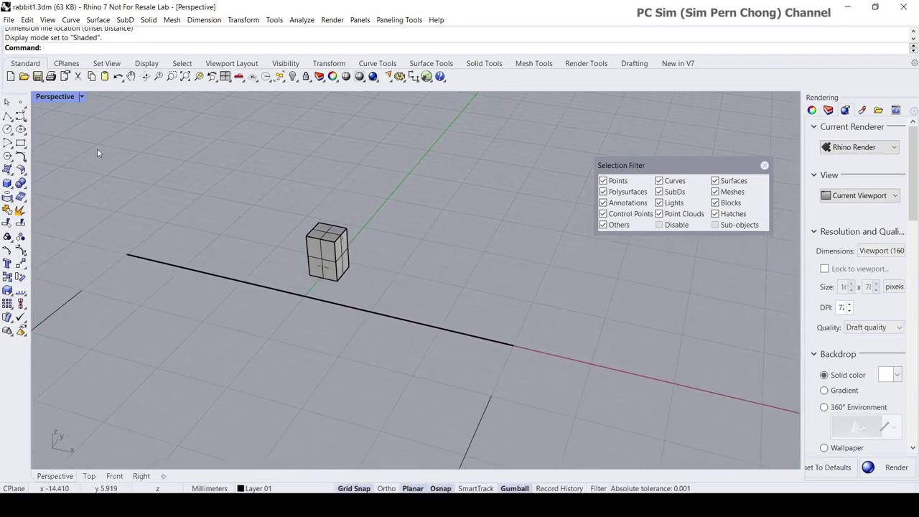
click(43, 99)
click(62, 135)
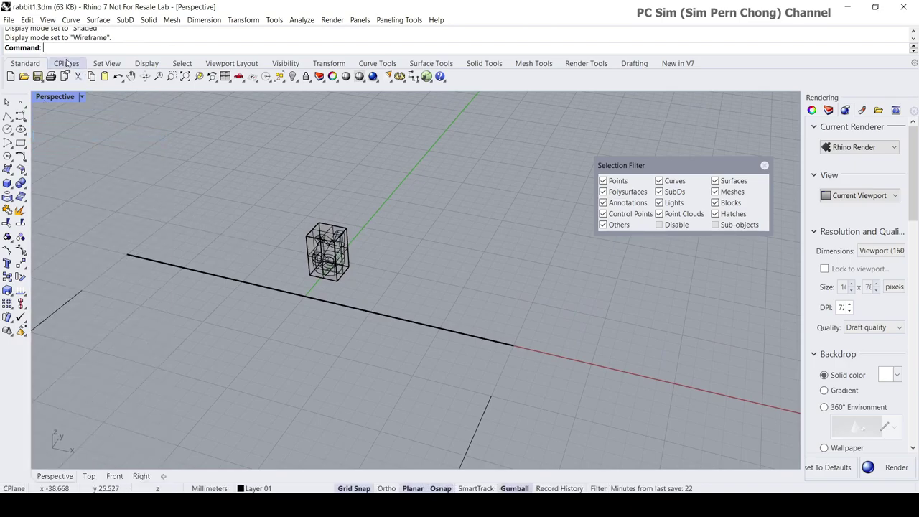
- Orient the grouped rabbit and box with 3D scaling, matching the ends of the box's bottom front edge to the line's endpoints
text(Orient)
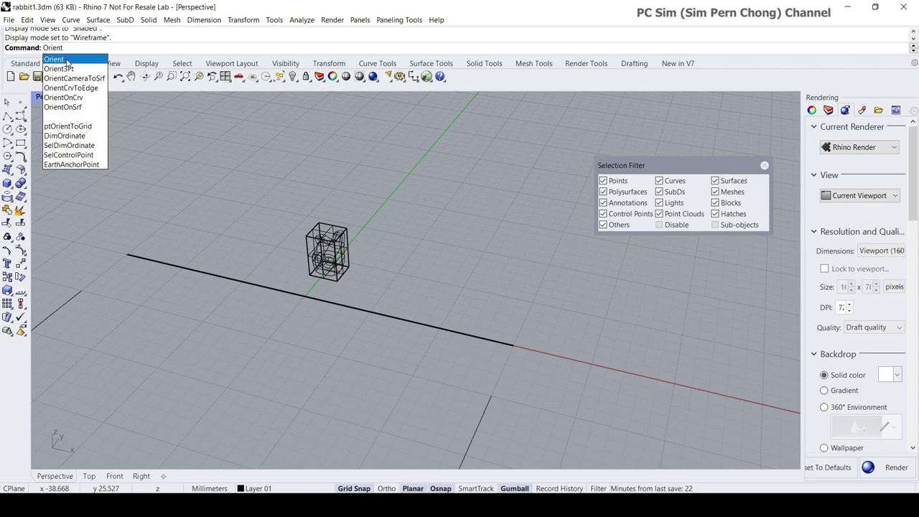
key(Return)
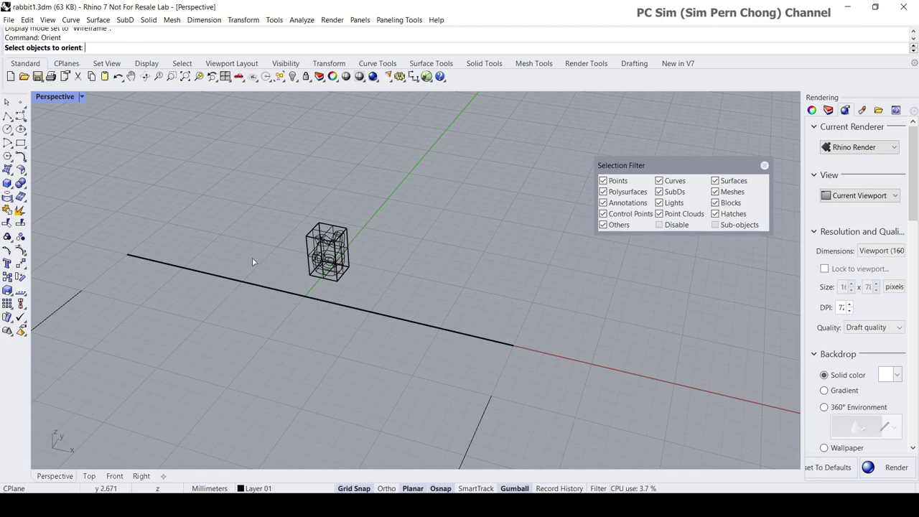
click(309, 277)
key(Return)
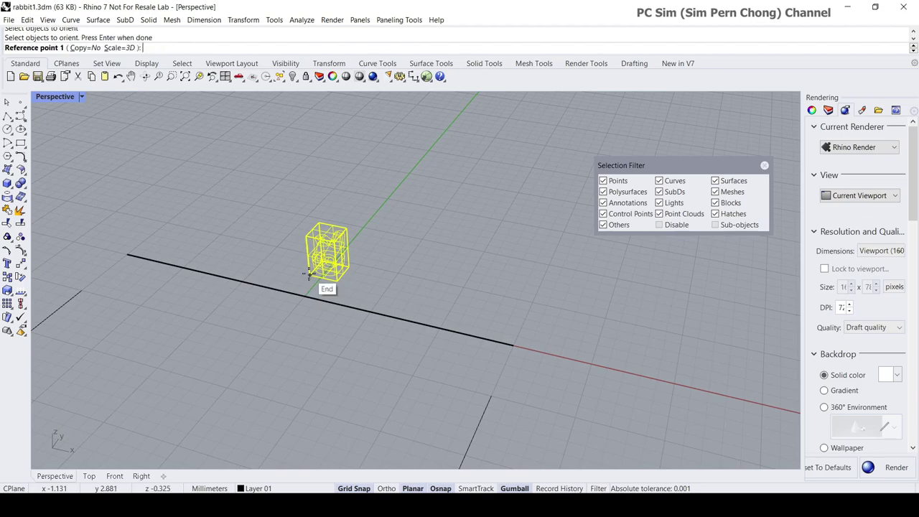
click(119, 48)
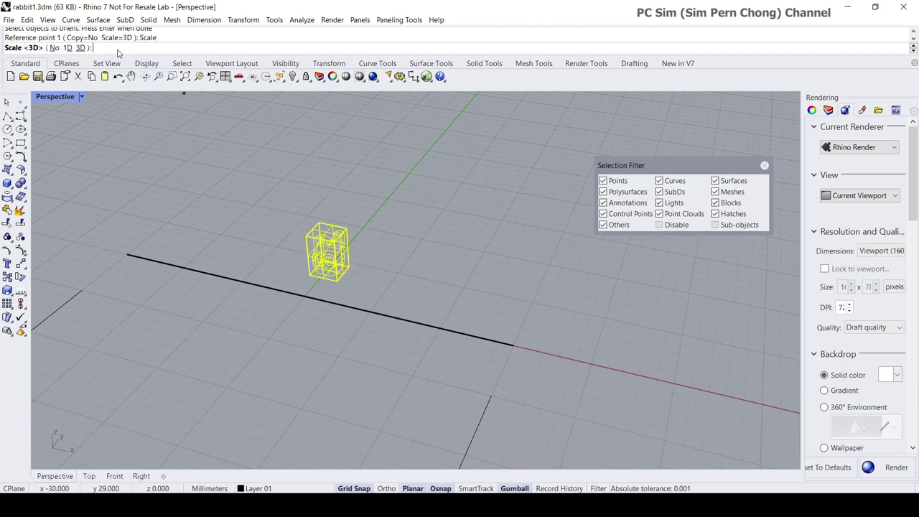
click(79, 48)
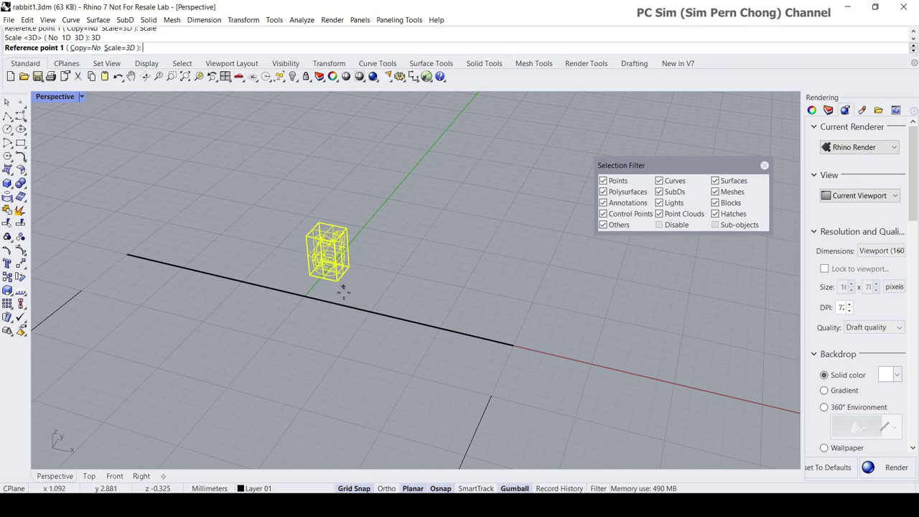
scroll(338, 291, up, 5)
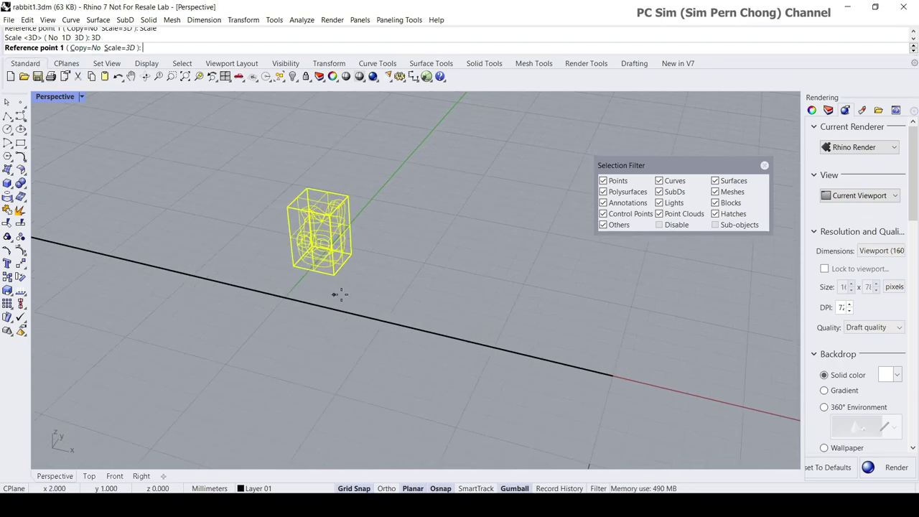
click(284, 259)
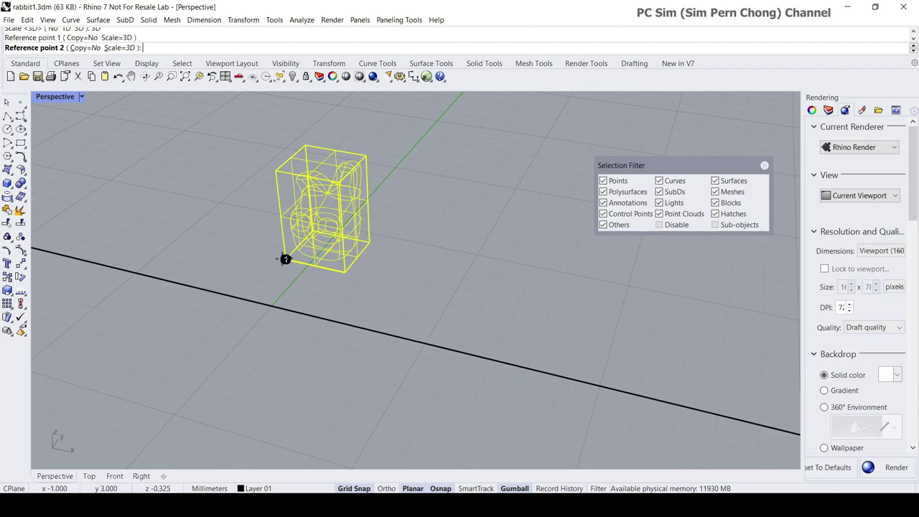
click(343, 279)
scroll(343, 282, down, 5)
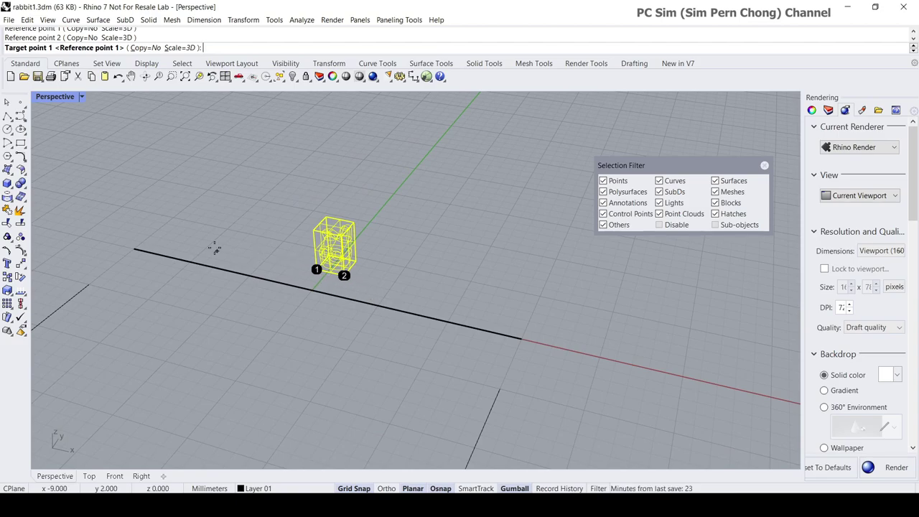
click(133, 249)
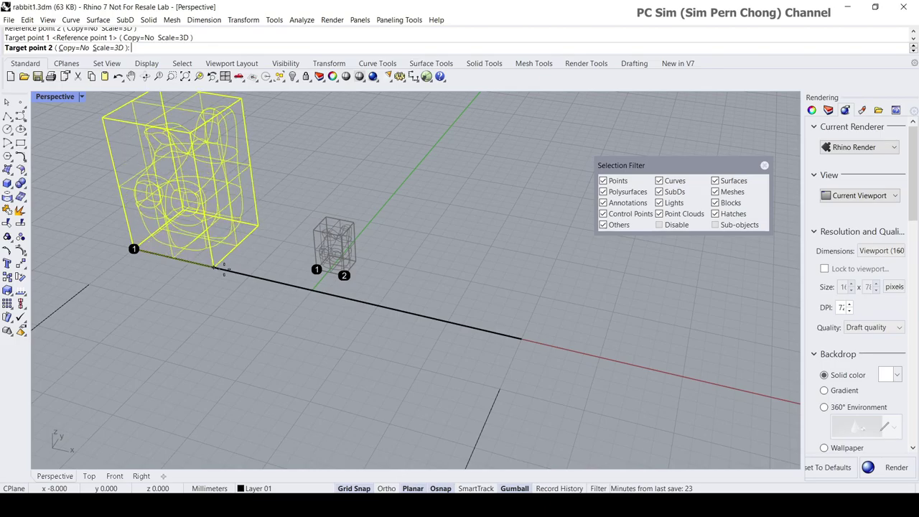
click(519, 337)
- Ungroup the scaled rabbit and its bounding box
scroll(516, 334, down, 8)
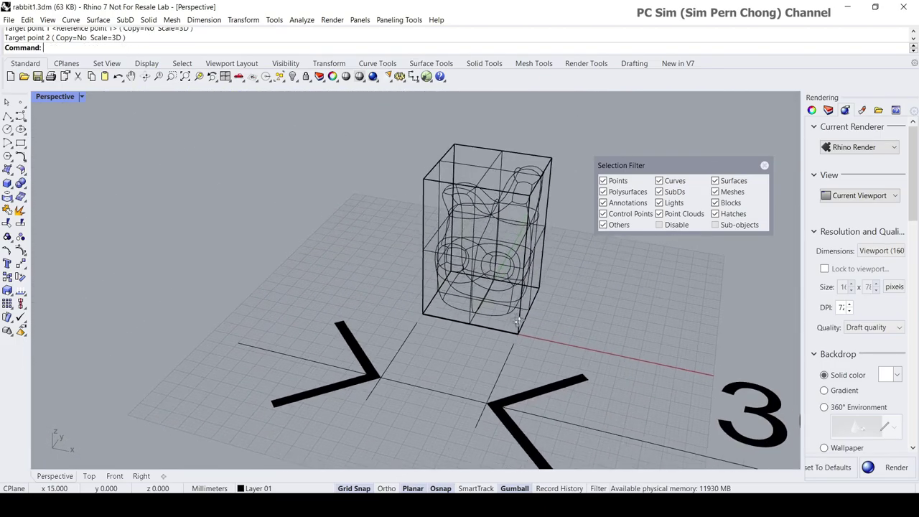
shift+right_drag(516, 315, 410, 329)
scroll(411, 331, up, 2)
scroll(410, 328, up, 6)
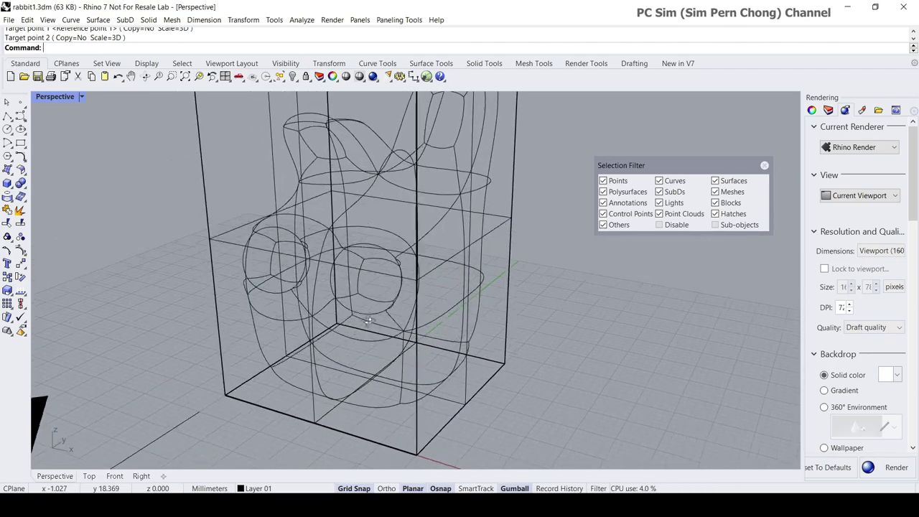
scroll(363, 316, down, 4)
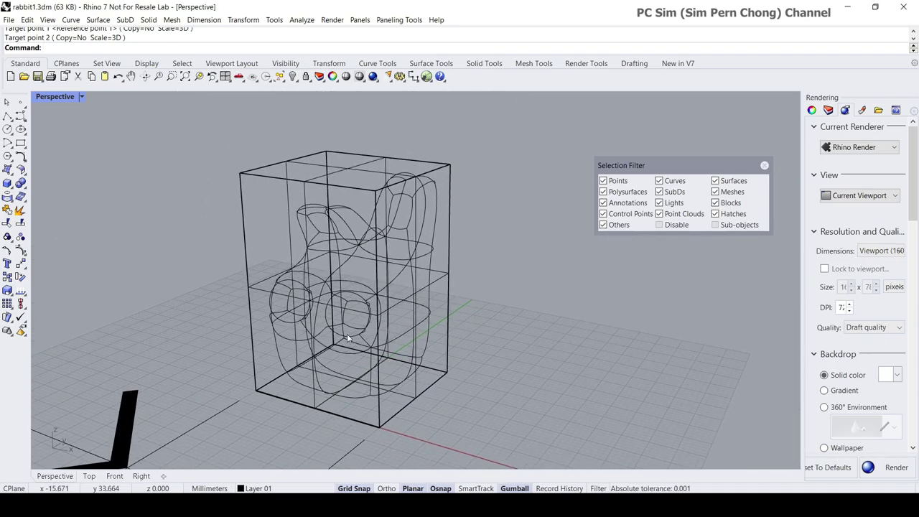
mouse_move(346, 335)
right_down()
mouse_move(410, 324)
mouse_move(353, 353)
mouse_move(340, 346)
right_up()
key(ctrl+a)
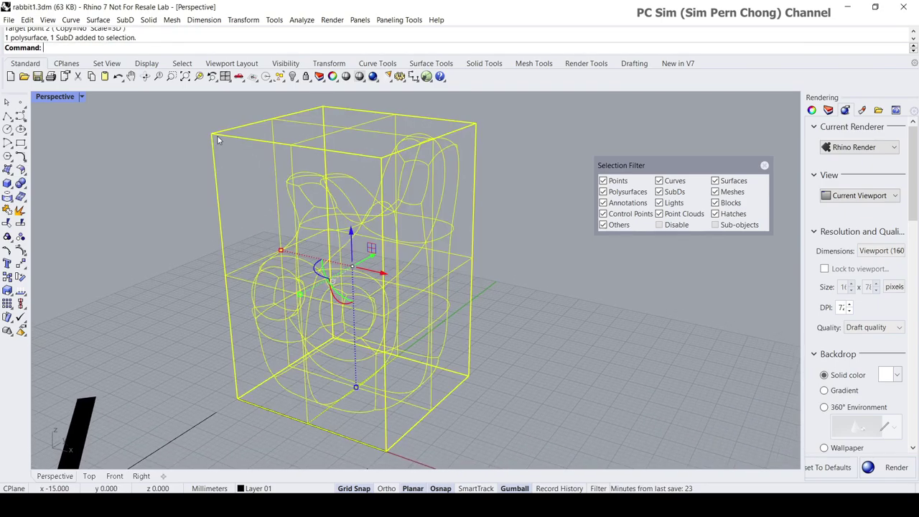
click(27, 20)
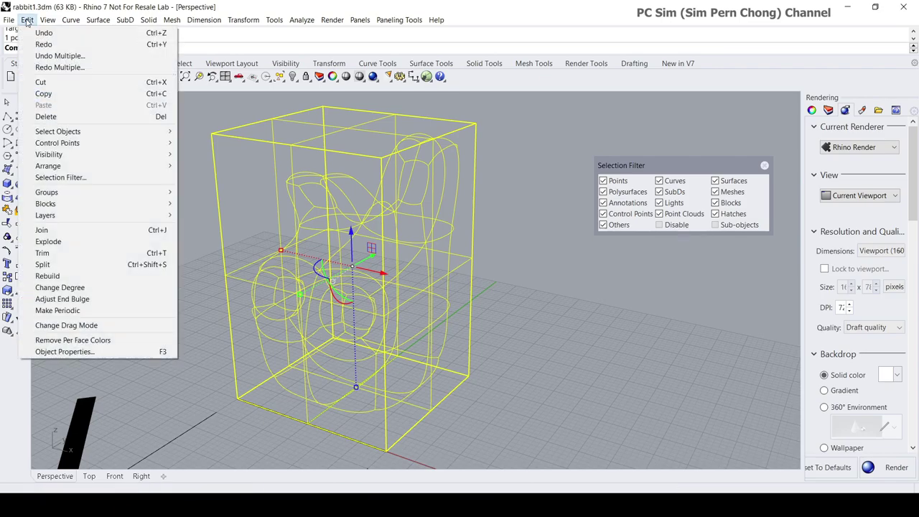
mouse_move(115, 193)
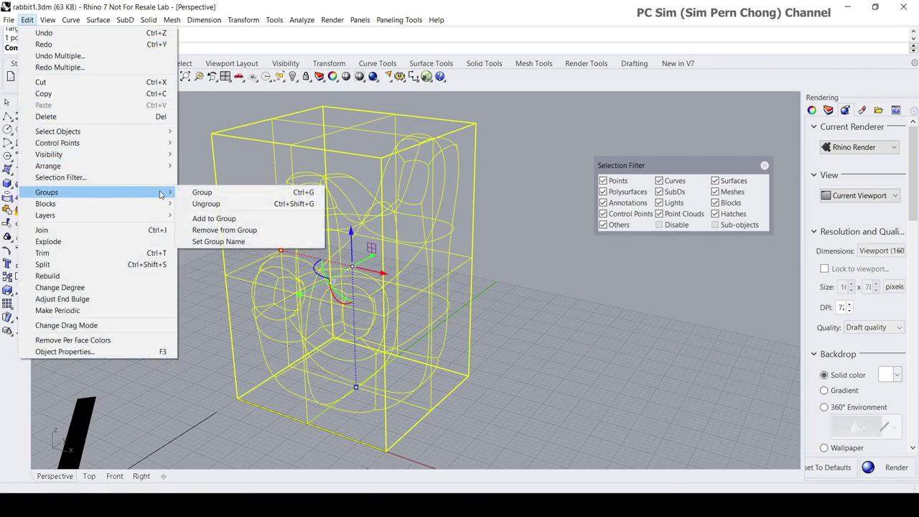
click(205, 205)
- Select only the bounding box around the rabbit and delete it
click(214, 194)
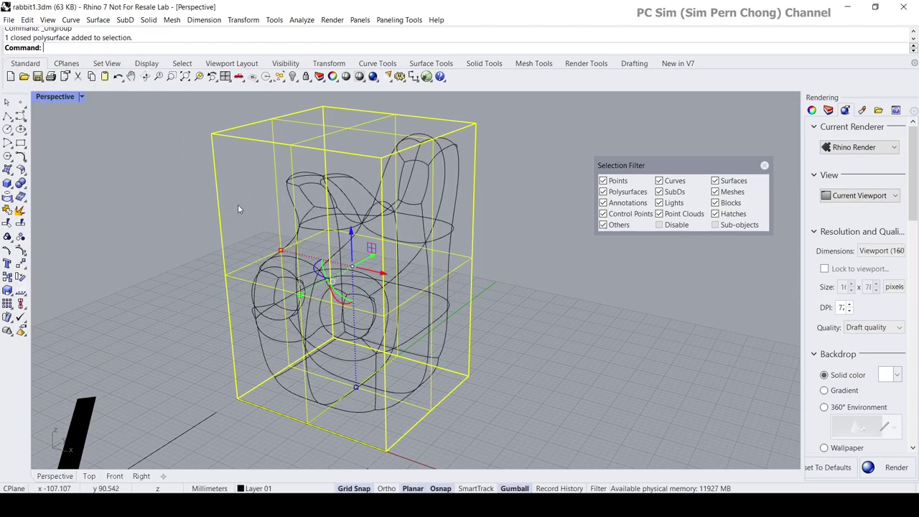
right_drag(237, 203, 236, 219)
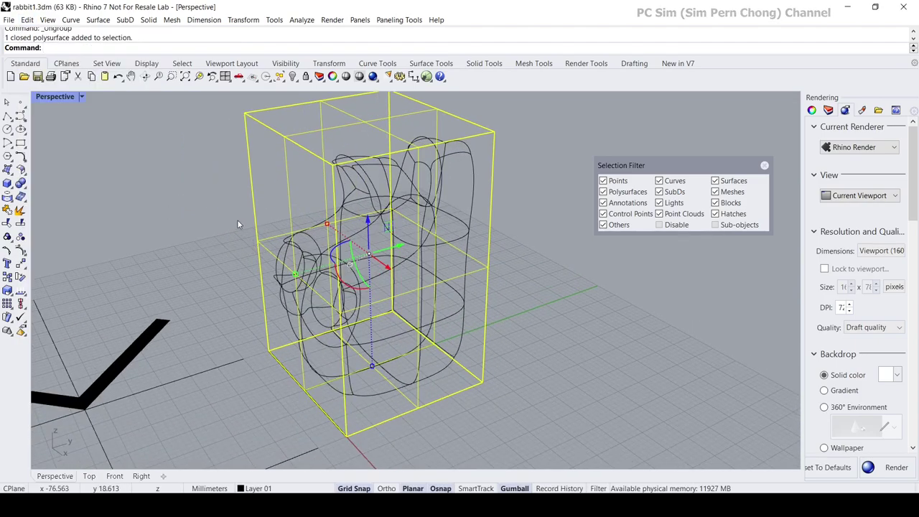
key(Delete)
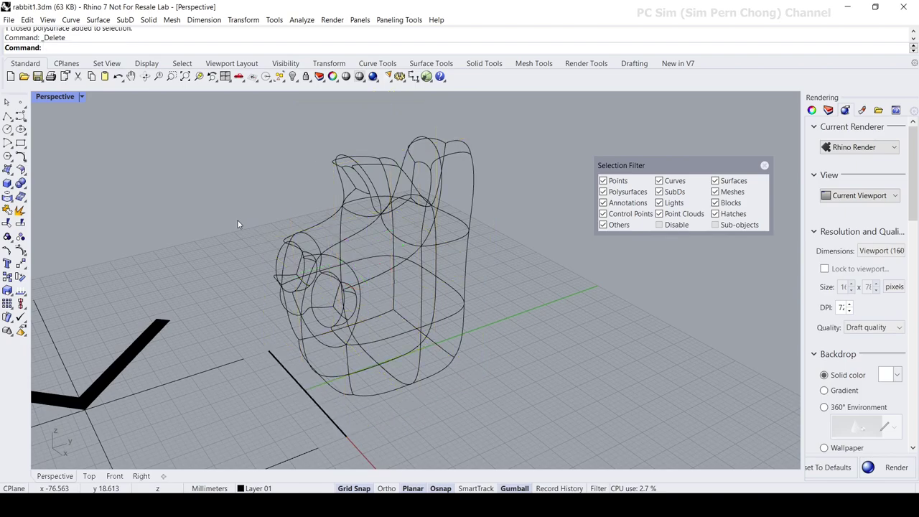
- Set the Perspective viewport's display mode to Shaded
click(56, 97)
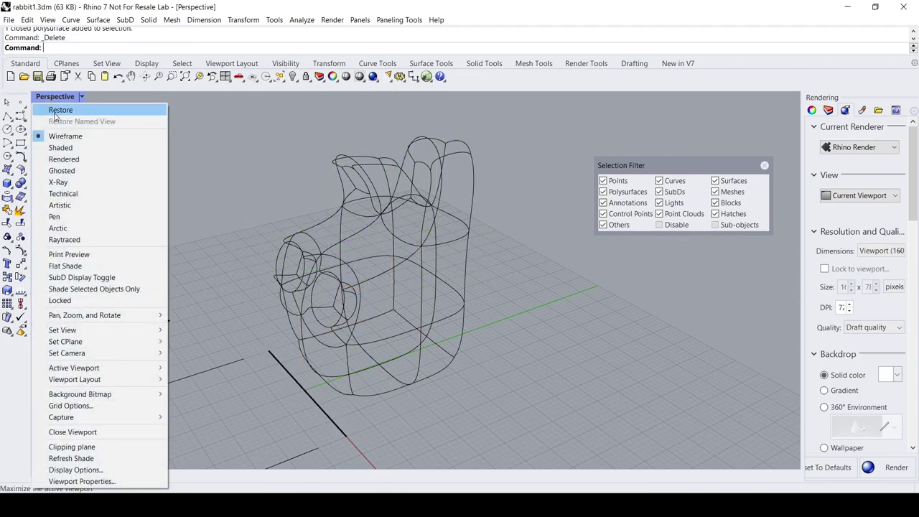
click(57, 150)
- Examine the scaled rabbit against the reference line and its dimension from several distances
mouse_move(220, 268)
right_down()
mouse_move(258, 248)
mouse_move(236, 273)
mouse_move(322, 273)
mouse_move(209, 283)
mouse_move(242, 287)
mouse_move(327, 268)
mouse_move(281, 320)
right_up()
scroll(258, 248, down, 2)
scroll(281, 320, down, 9)
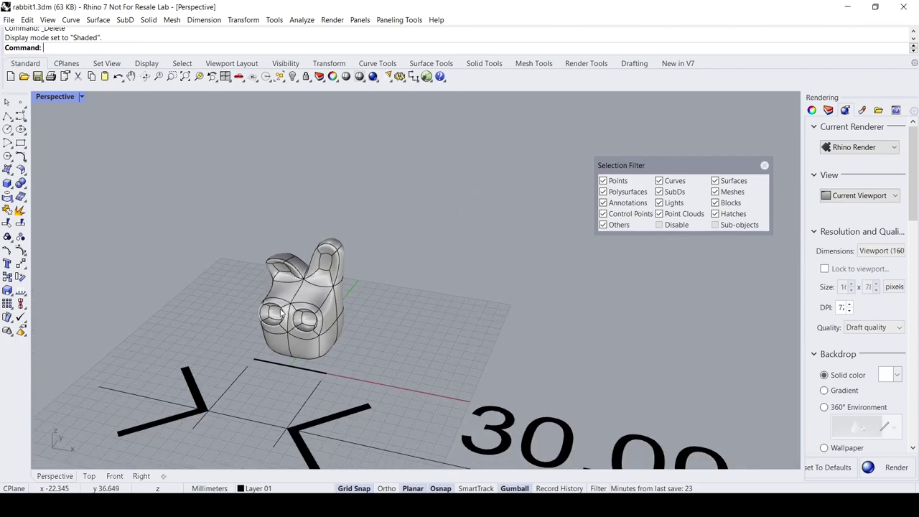
scroll(479, 423, down, 3)
scroll(390, 420, up, 5)
scroll(425, 417, down, 5)
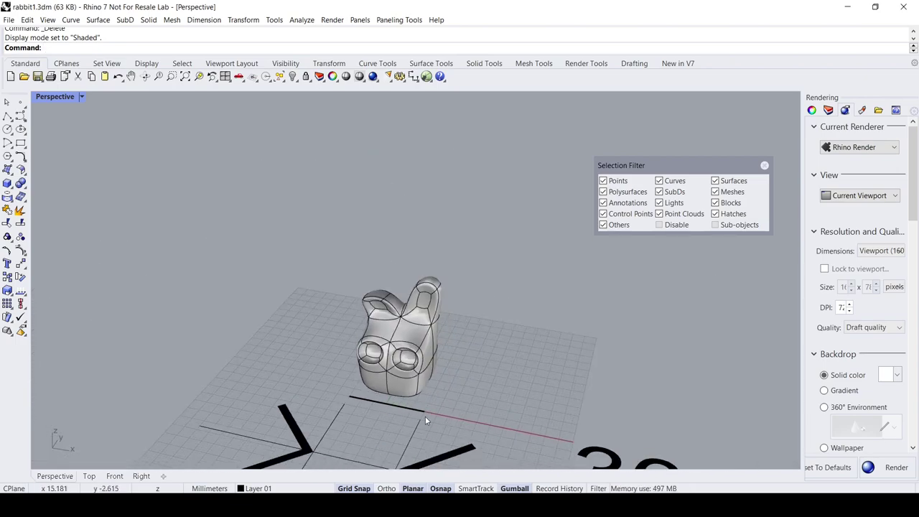
scroll(400, 391, up, 8)
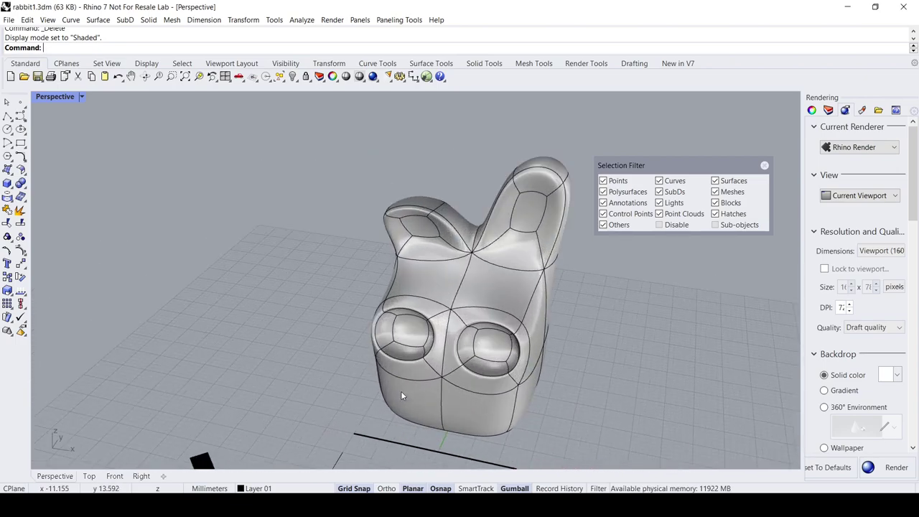
shift+right_drag(407, 389, 257, 316)
scroll(250, 330, down, 5)
shift+right_drag(259, 316, 313, 322)
scroll(330, 327, up, 2)
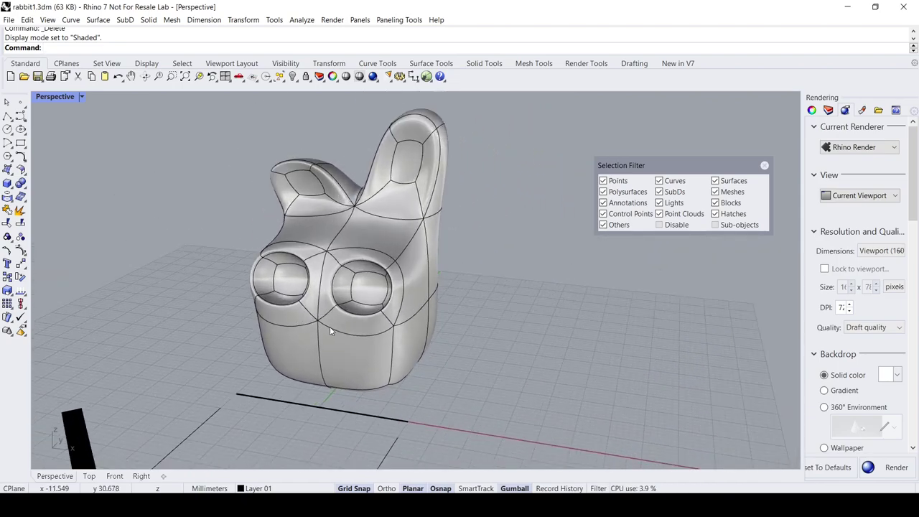